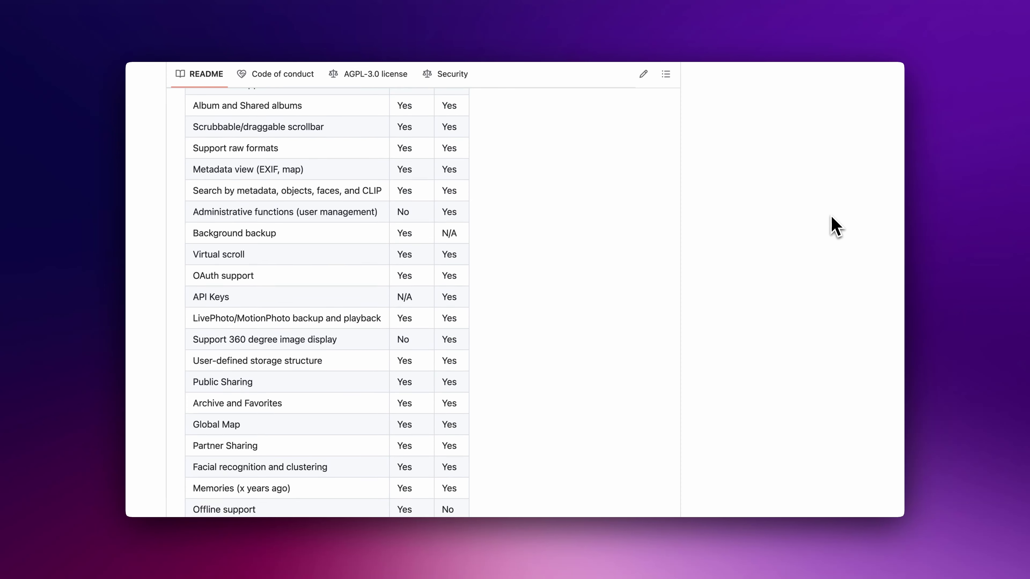
Step: Review Immich's feature table and Docker Compose install guide, plus Elestio's overview of managed open-source hosting
scroll(834, 225, down, 1)
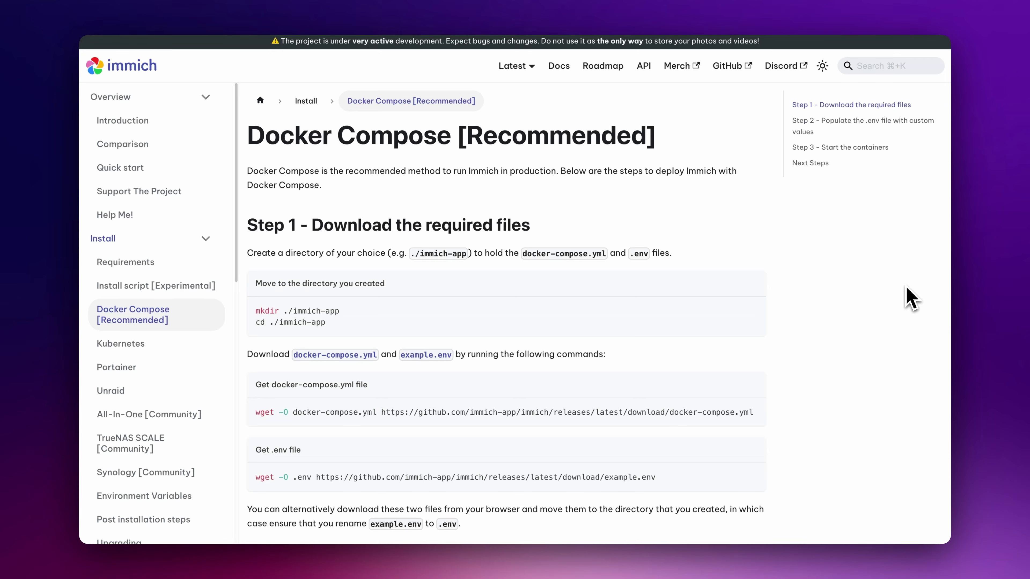
scroll(910, 298, down, 5)
scroll(911, 298, down, 6)
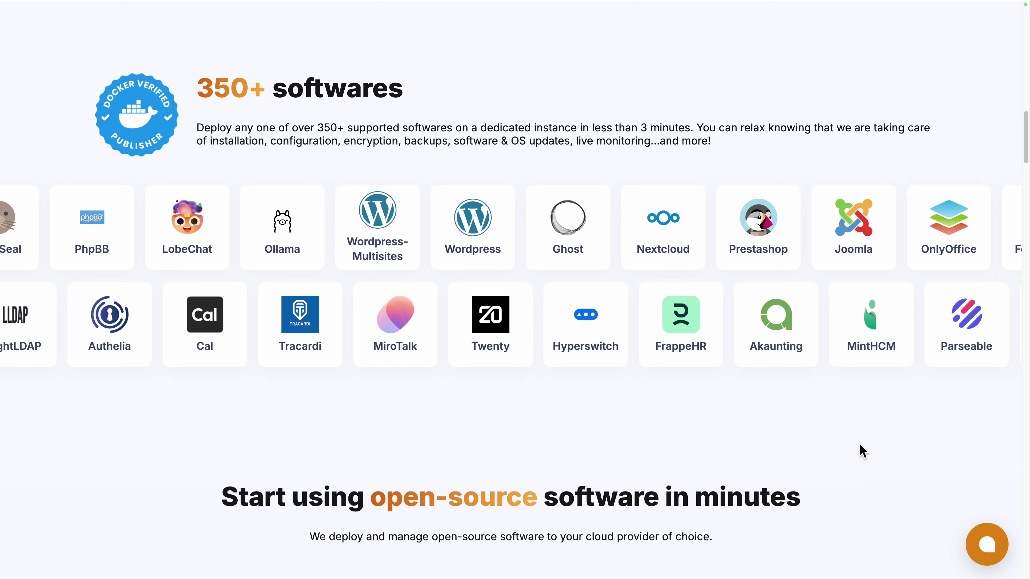
scroll(863, 451, down, 10)
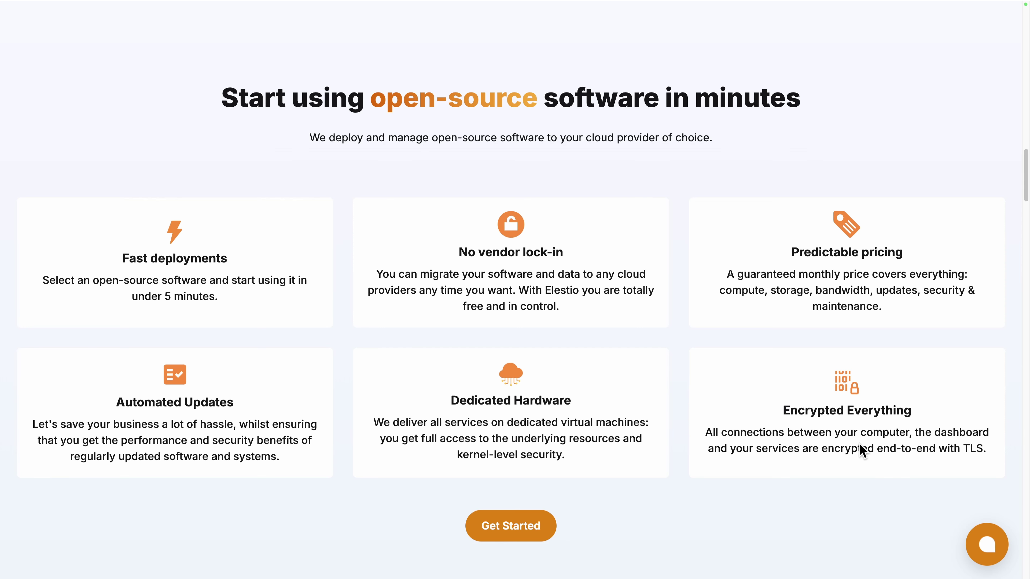
scroll(860, 444, down, 15)
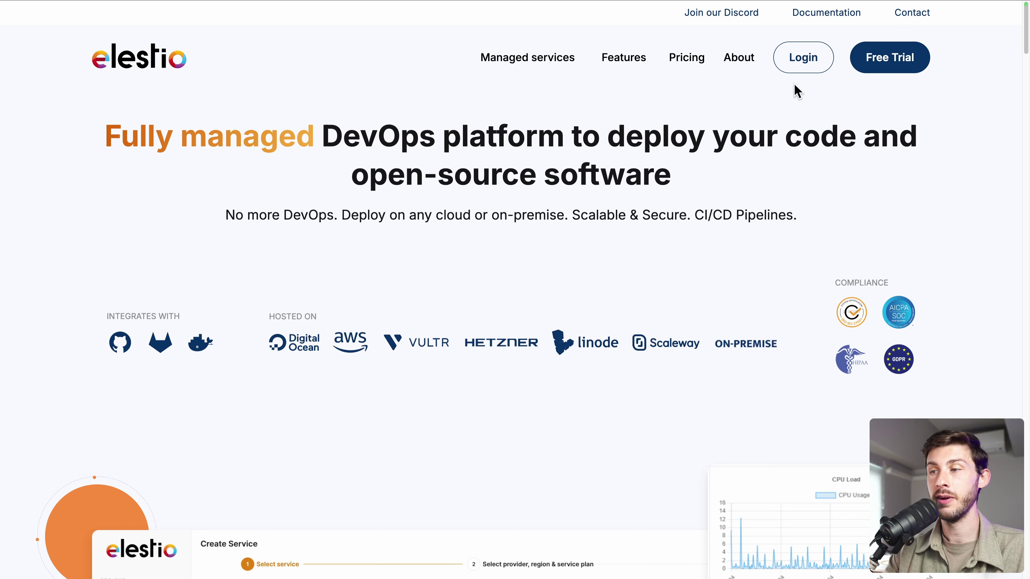
Step: Log in to Elestio and start deploying a new service with Immich as the software
click(799, 72)
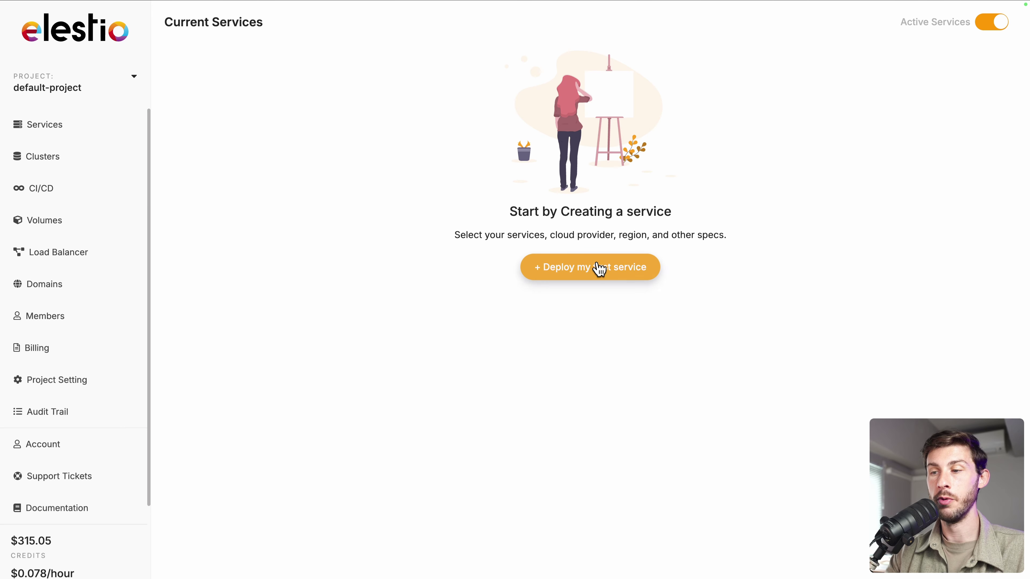
click(599, 272)
click(416, 160)
text(immich)
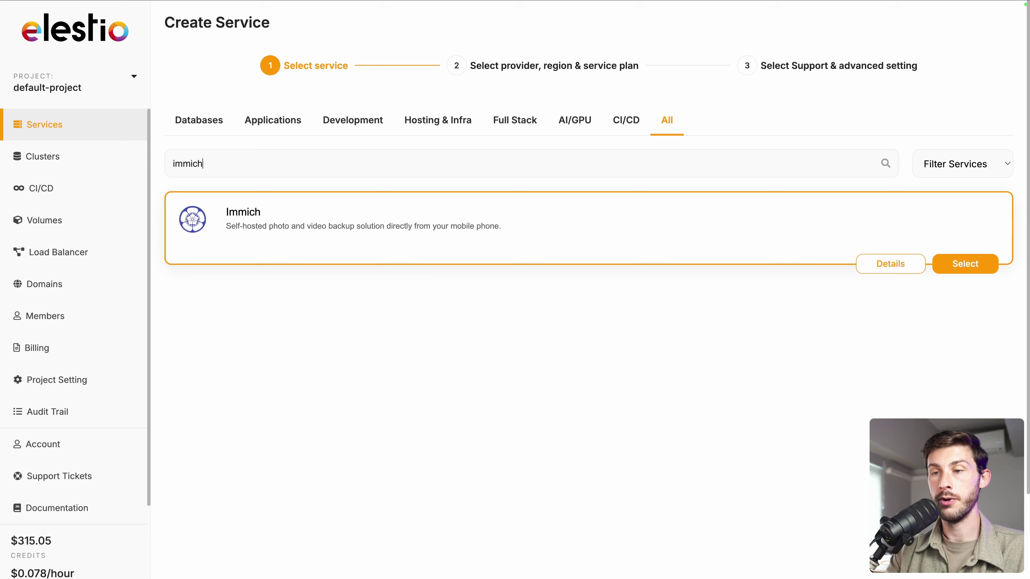
click(960, 268)
Step: Accept Hetzner Cloud, the Falkenstein region and the MEDIUM-2C-4G plan for the Immich service
scroll(523, 221, down, 1)
scroll(523, 220, down, 4)
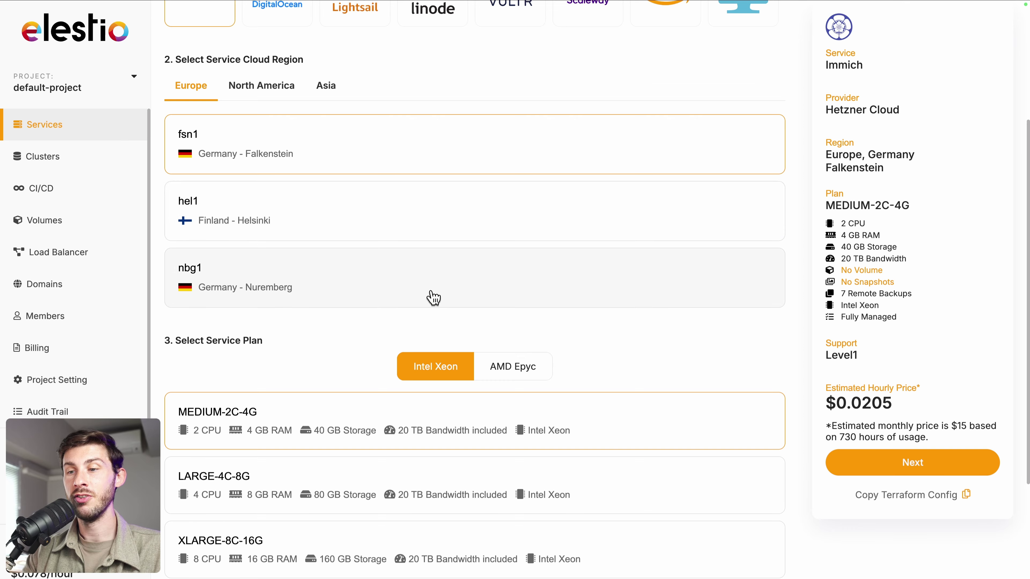
scroll(428, 295, down, 4)
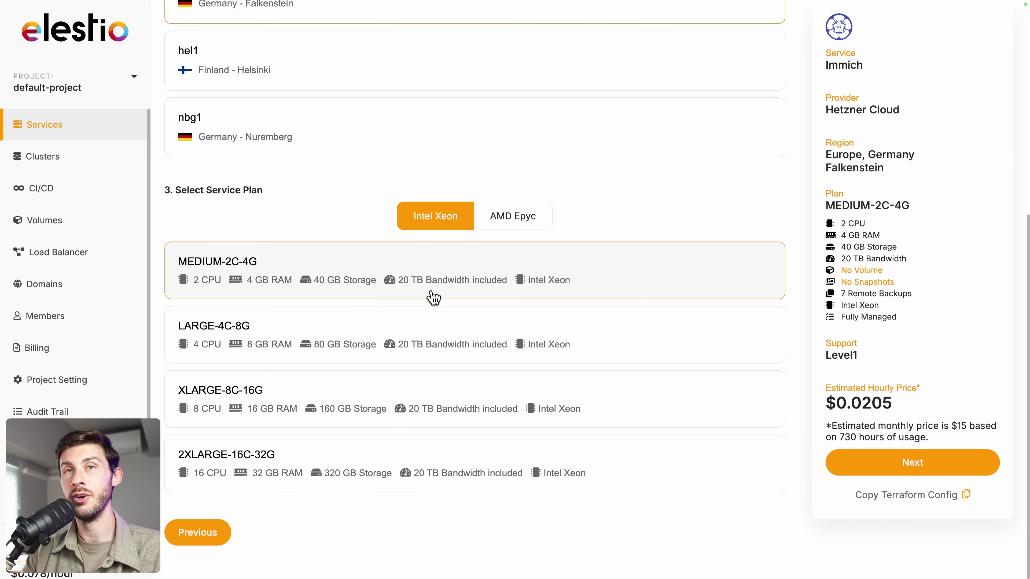
click(852, 466)
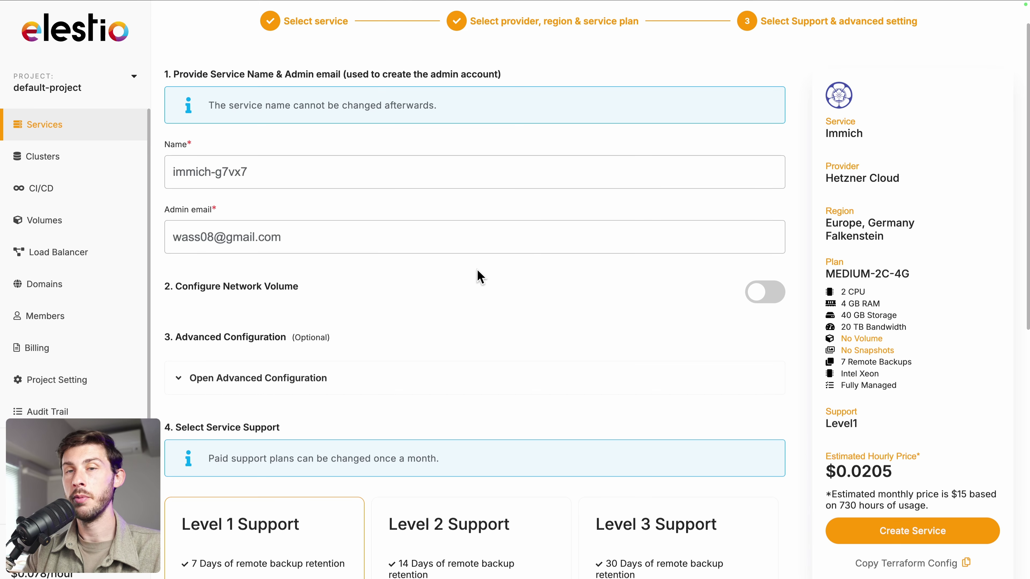
Step: Create the Immich service with the suggested name and admin email and Level 1 Support
scroll(477, 270, down, 4)
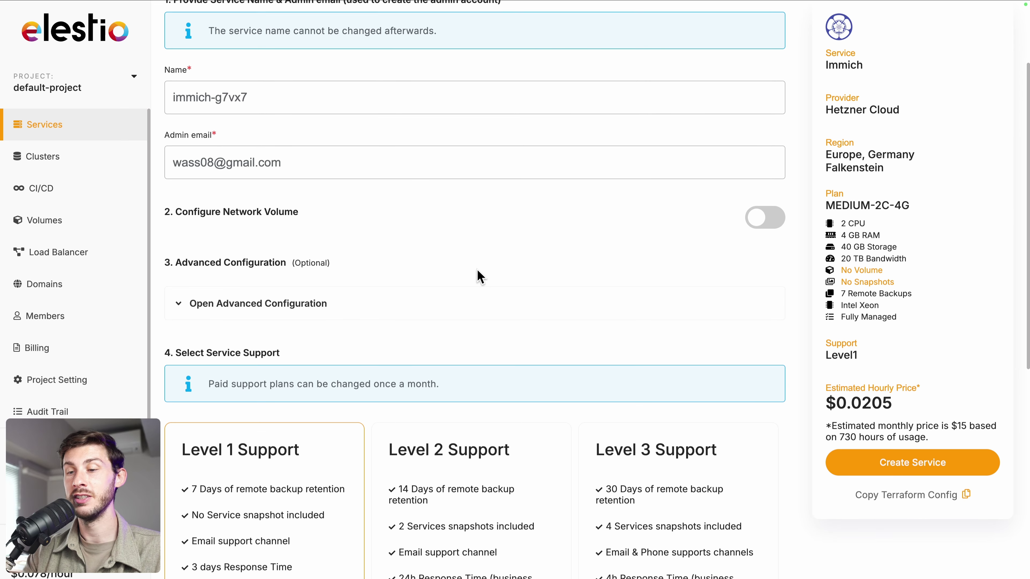
scroll(480, 276, down, 7)
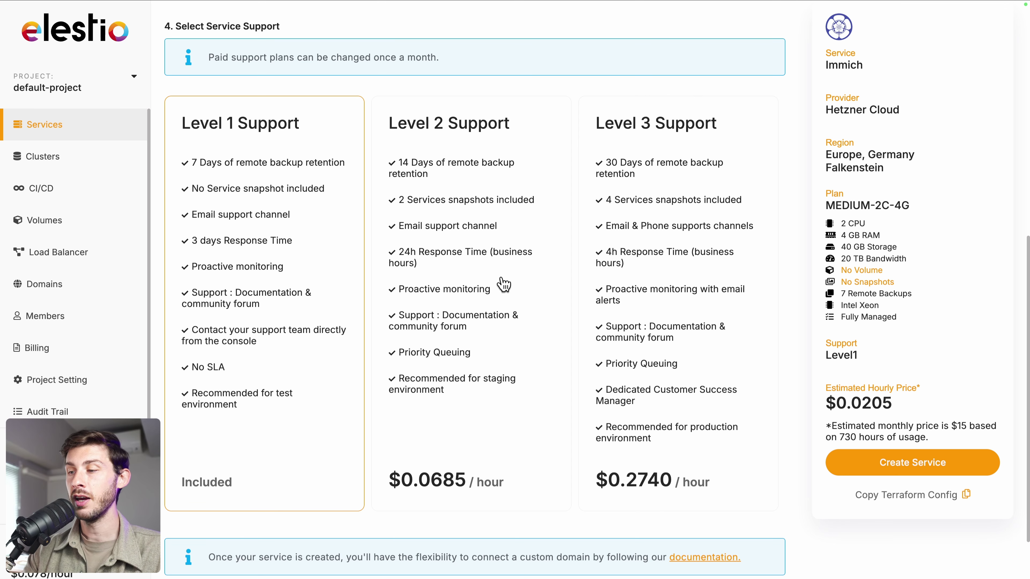
click(898, 467)
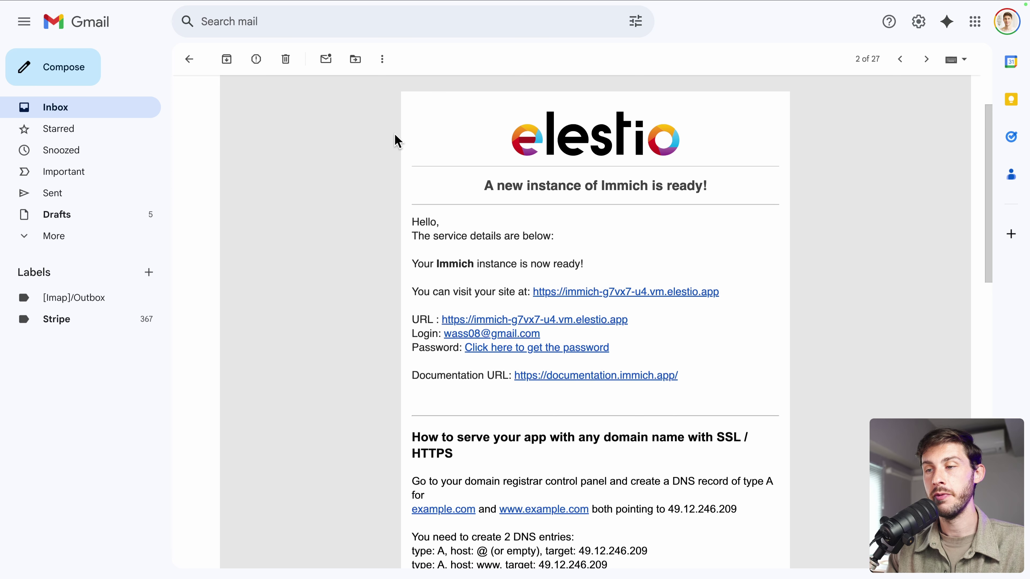
Step: Follow the password link in the instance-ready email in Gmail and copy the admin password from the service's credentials
scroll(356, 312, down, 3)
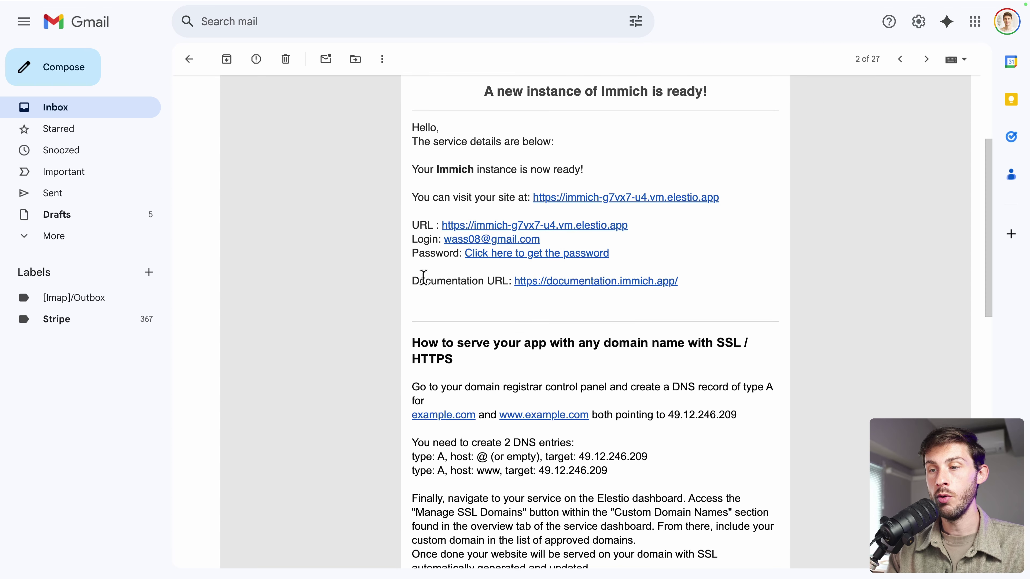
click(497, 260)
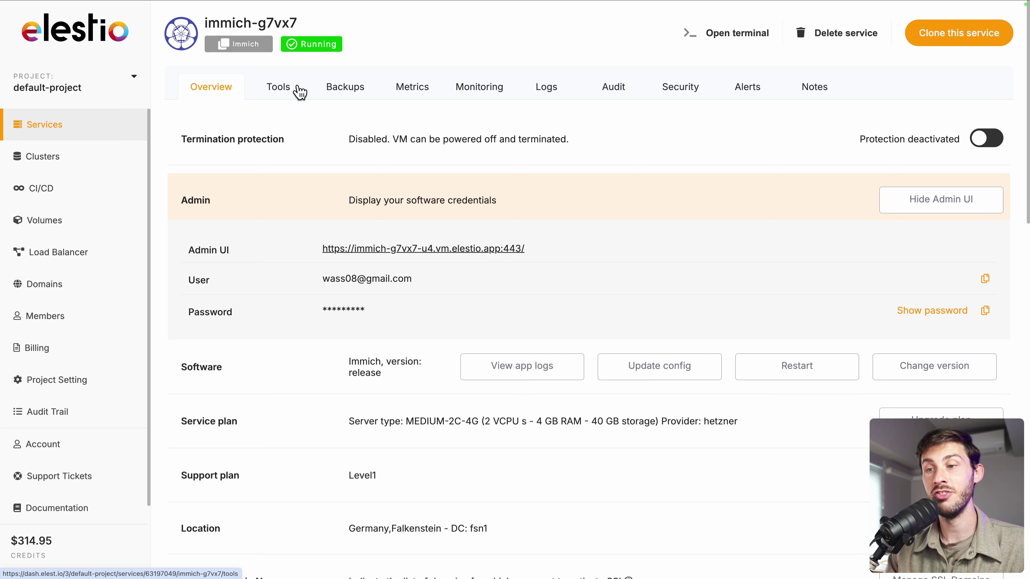
click(986, 311)
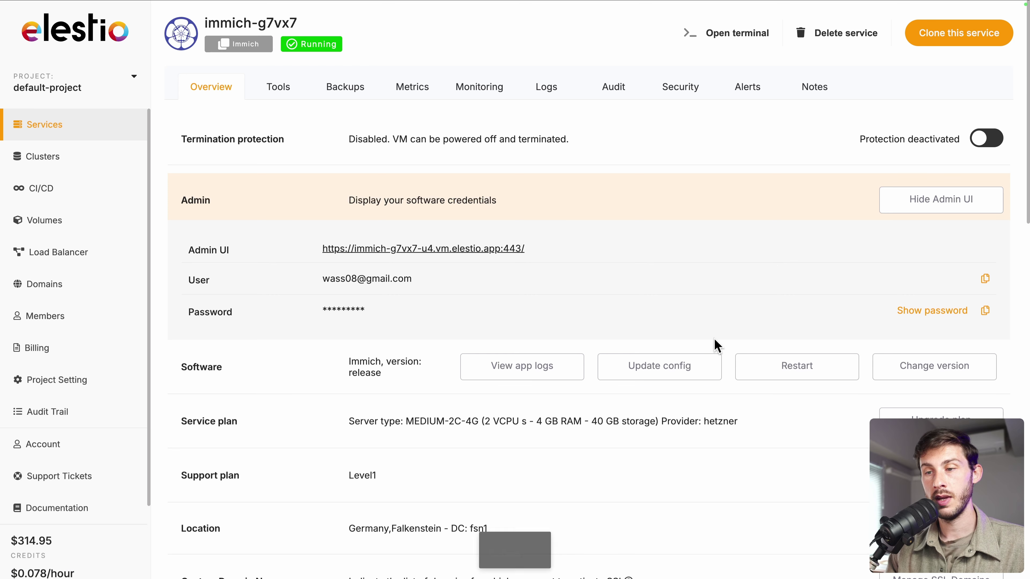
Step: Open the instance's Admin UI and log in to Immich with the admin email and password
click(396, 249)
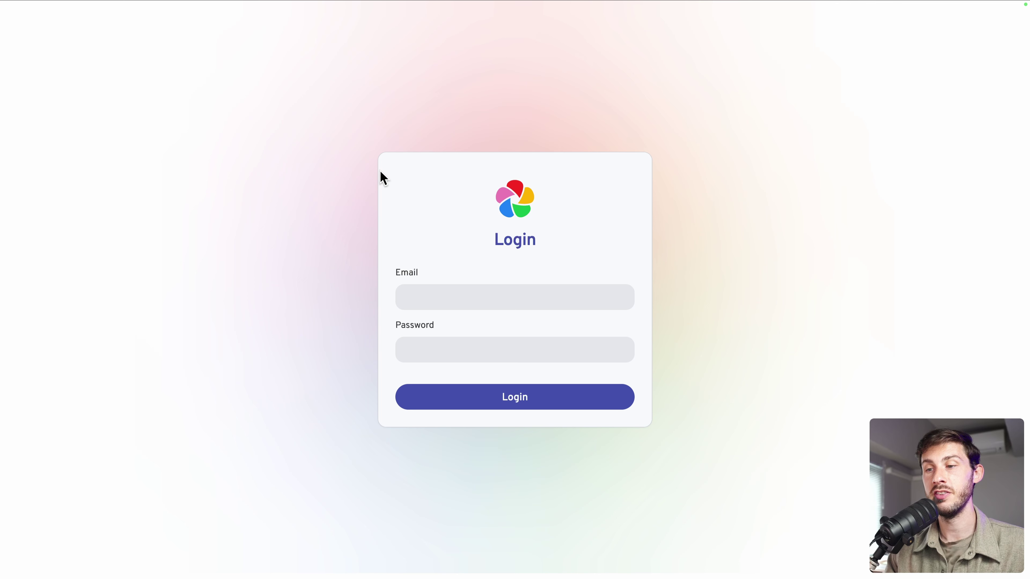
click(424, 293)
key(ctrl+v)
key(Tab)
key(ctrl+v)
key(Return)
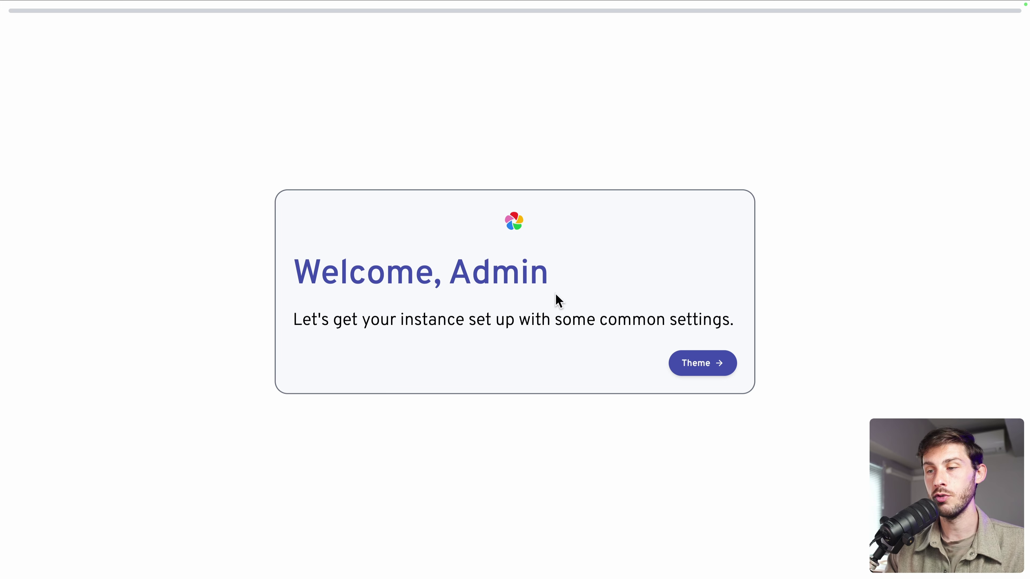
Step: Preview the dark color theme, choose Light for the instance and continue to the privacy settings
click(722, 373)
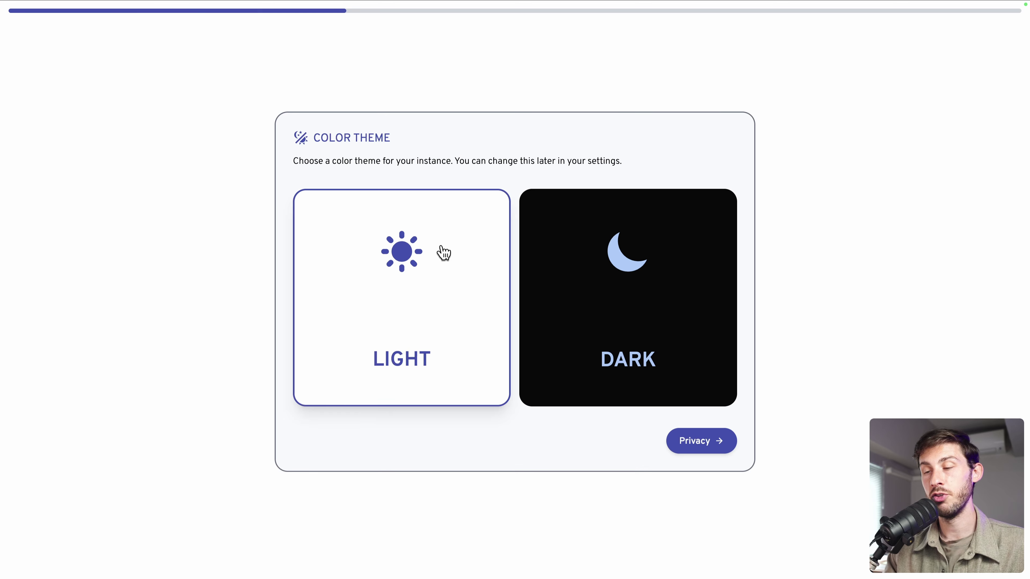
click(627, 253)
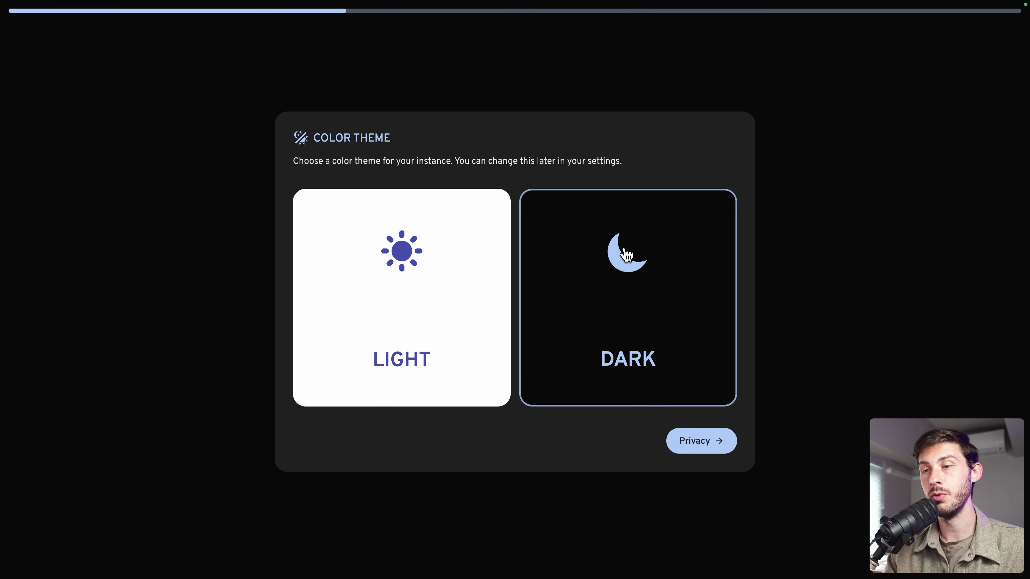
click(414, 269)
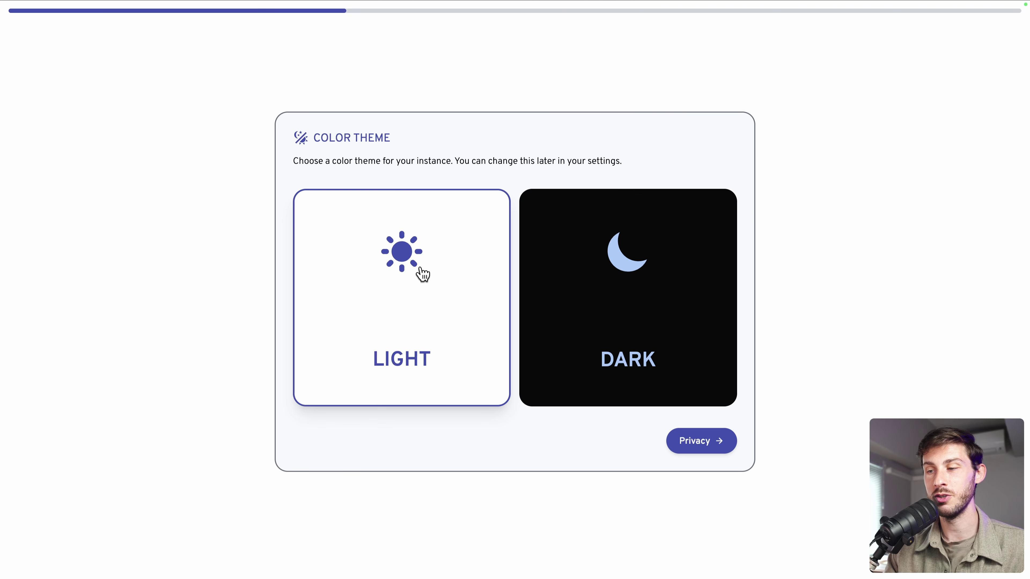
click(697, 450)
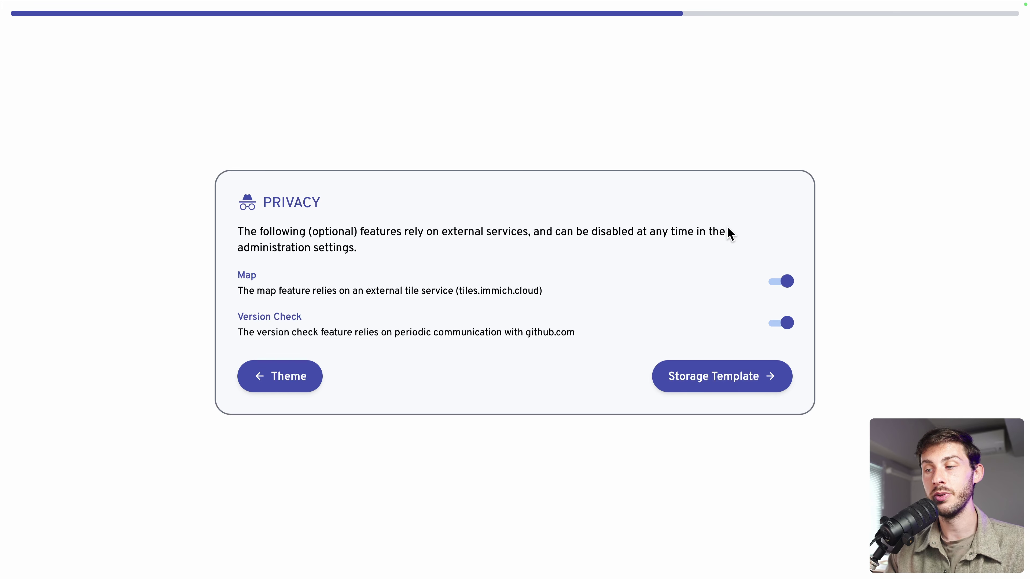
Step: Finish the initial setup with Map and Version Check enabled and the storage template engine off
click(686, 387)
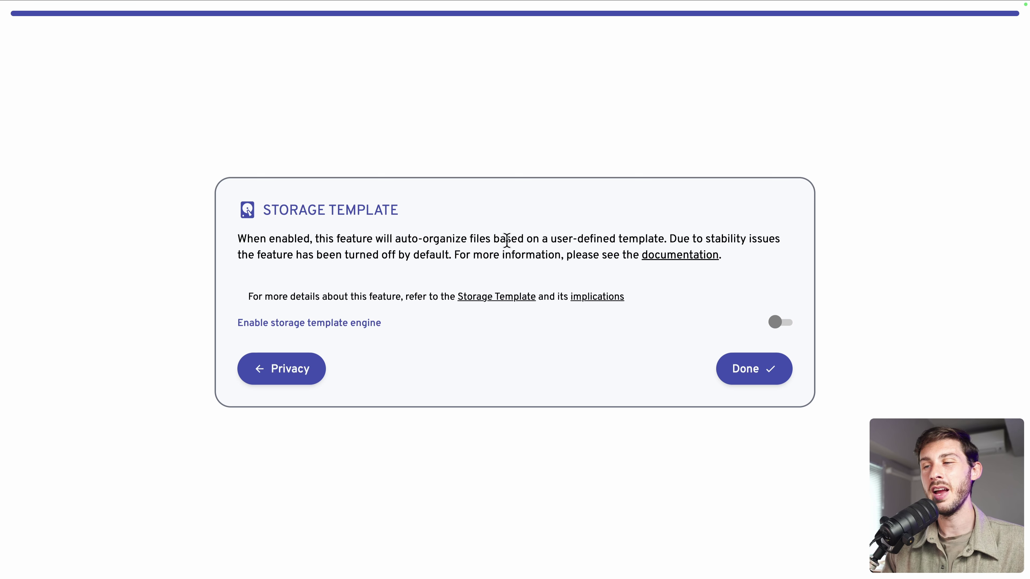
drag(673, 237, 749, 262)
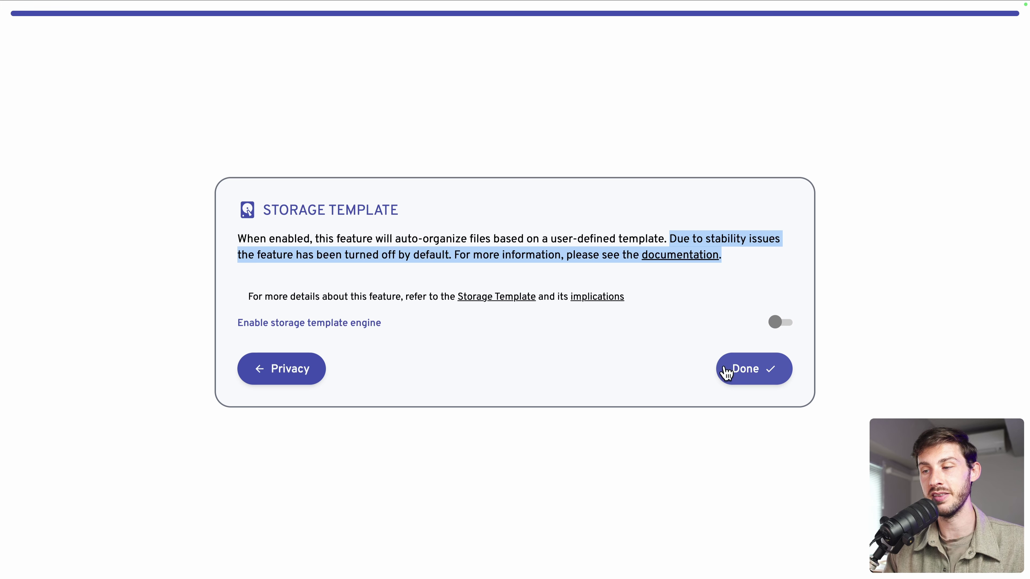
click(745, 377)
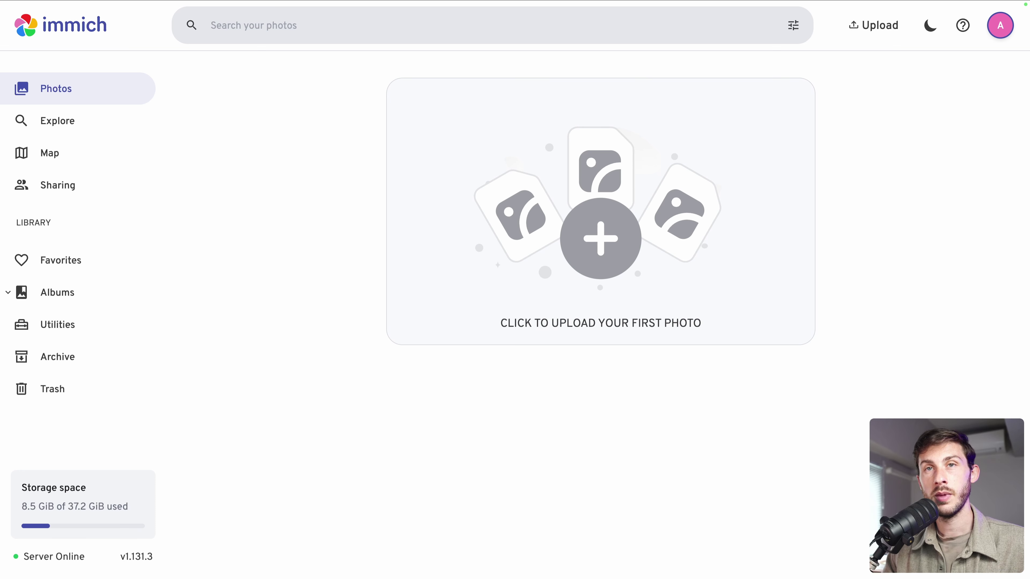
Step: Upload the JPG and the five HEIC images from the photos folder to Immich and look through the timeline
drag(559, 120, 401, 260)
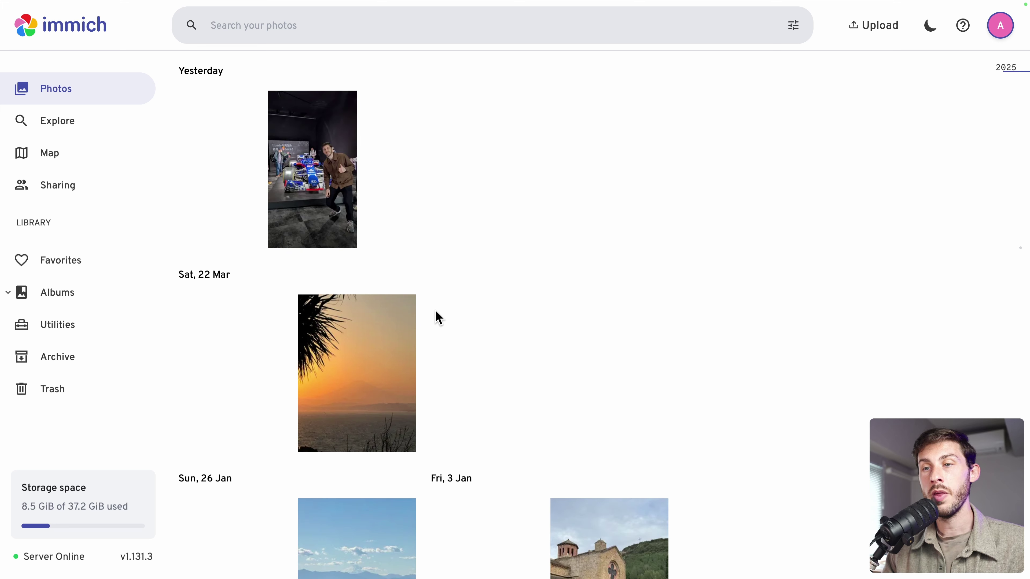
scroll(568, 293, down, 2)
scroll(569, 294, down, 7)
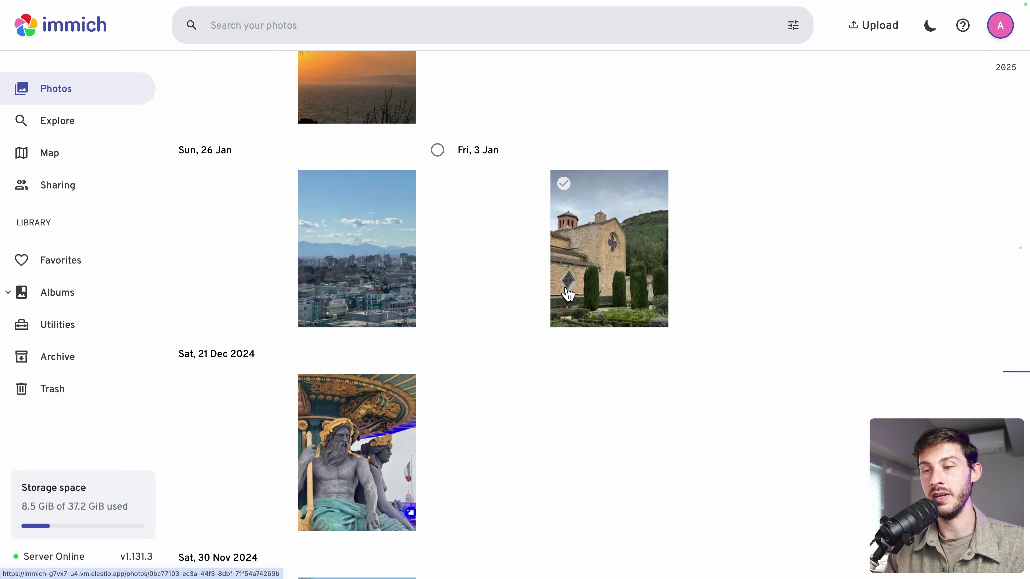
scroll(569, 295, down, 4)
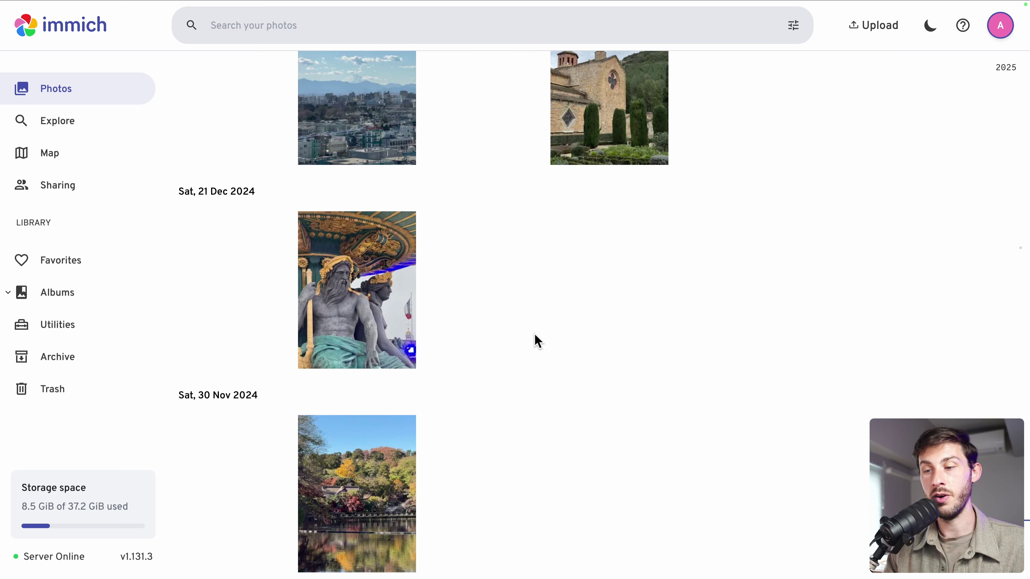
scroll(539, 342, up, 12)
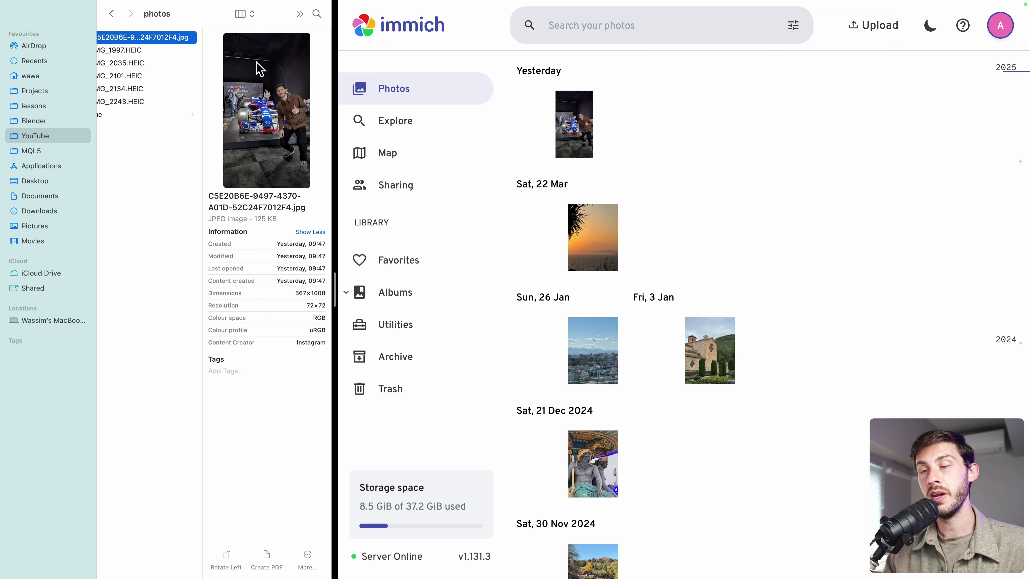
Step: Compare the source images in the photos folder with their date grouping in the Immich timeline
key(Down)
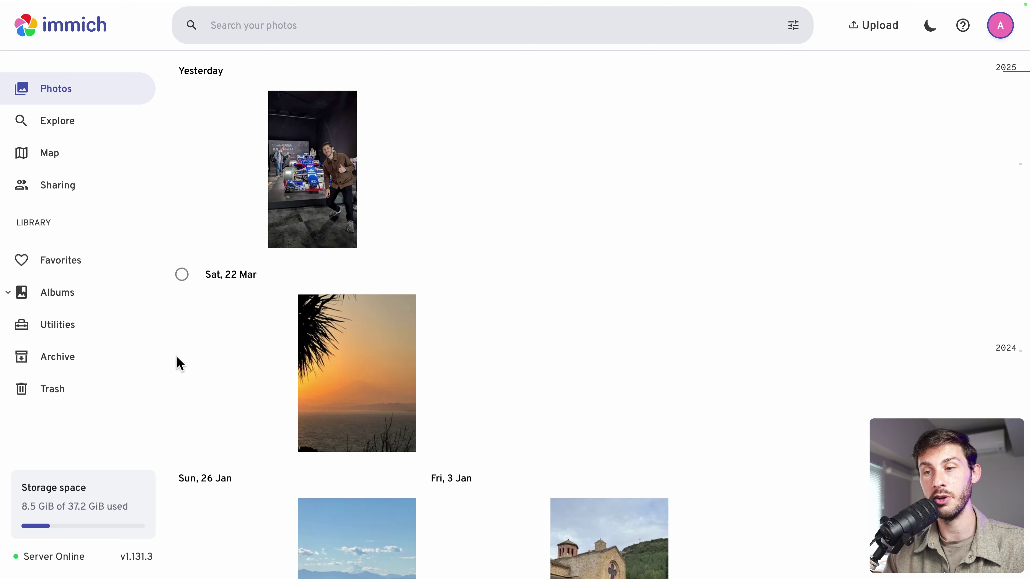
scroll(663, 401, down, 6)
scroll(196, 319, up, 3)
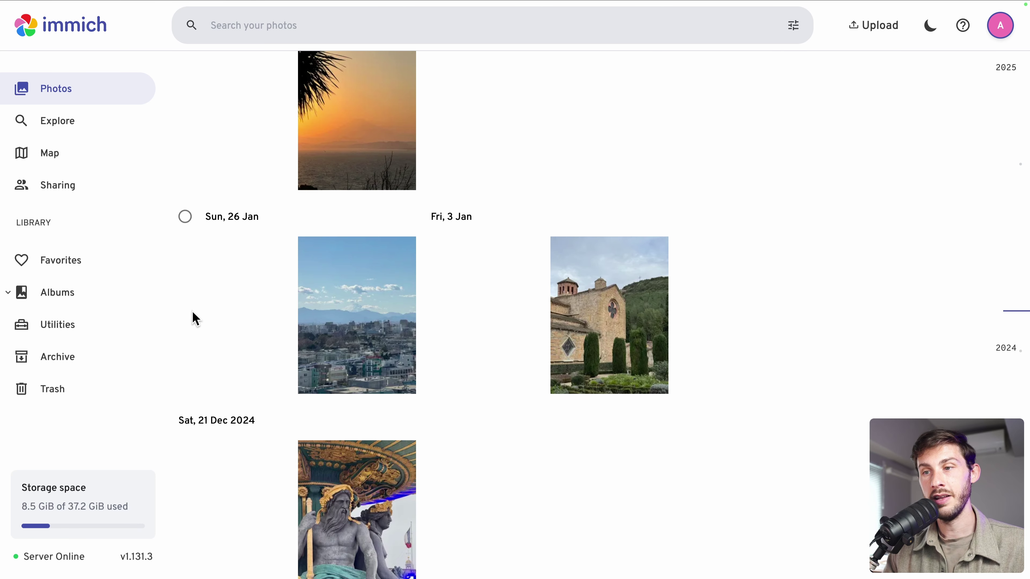
scroll(196, 319, up, 4)
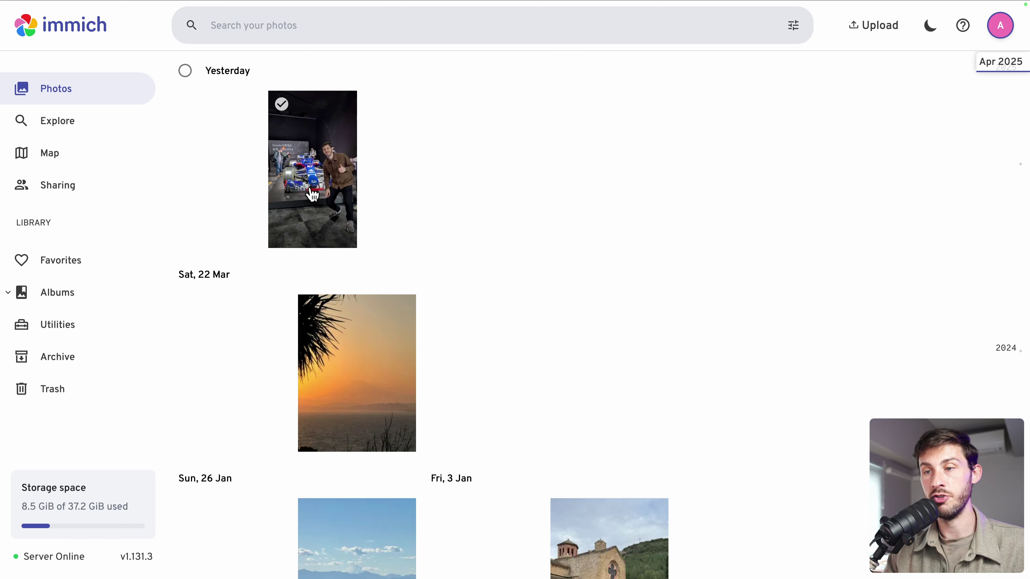
Step: Open the race car photo and examine its share-link options, including password protection and expiry, without creating a link
click(313, 195)
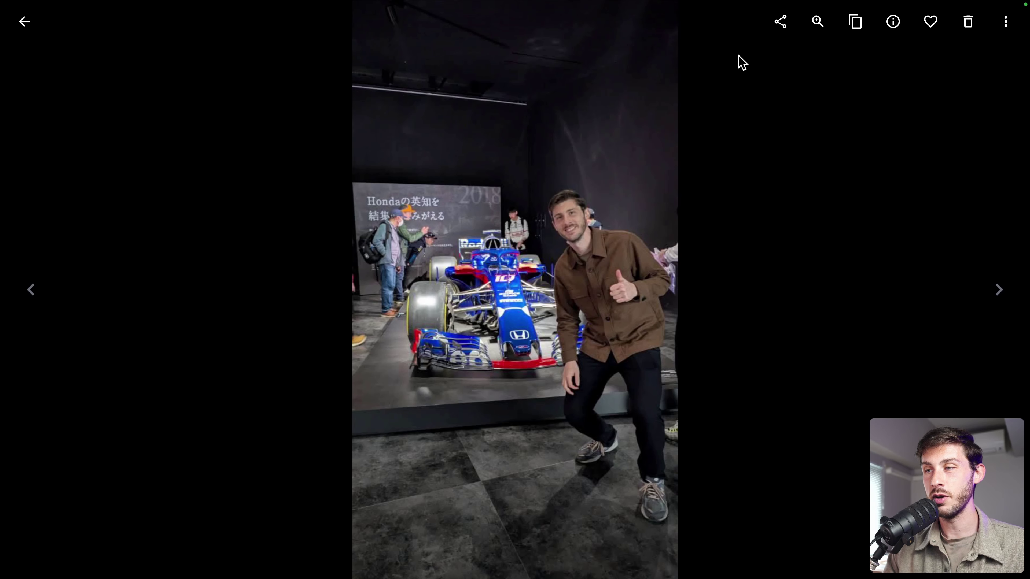
click(781, 24)
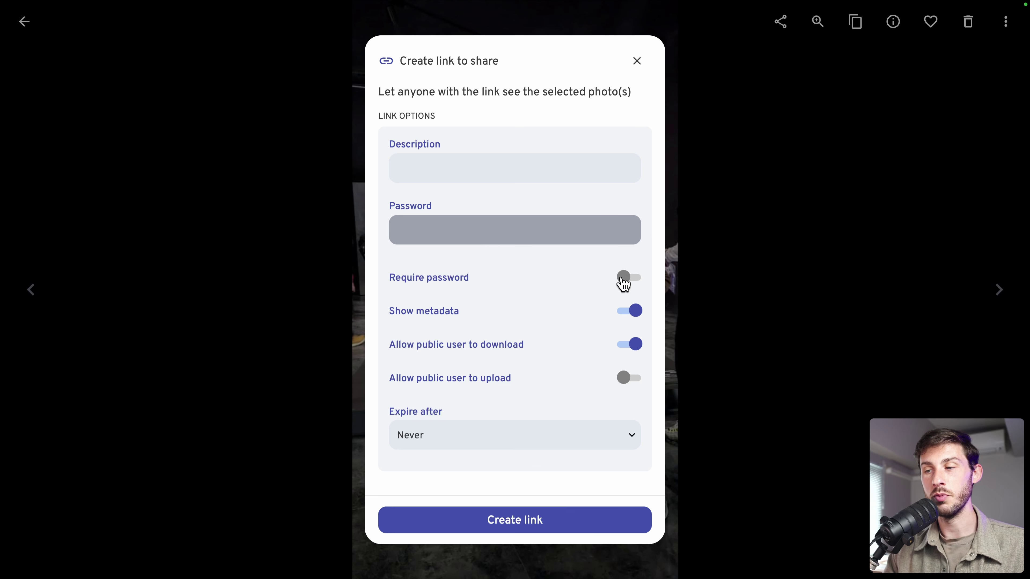
click(625, 285)
click(633, 284)
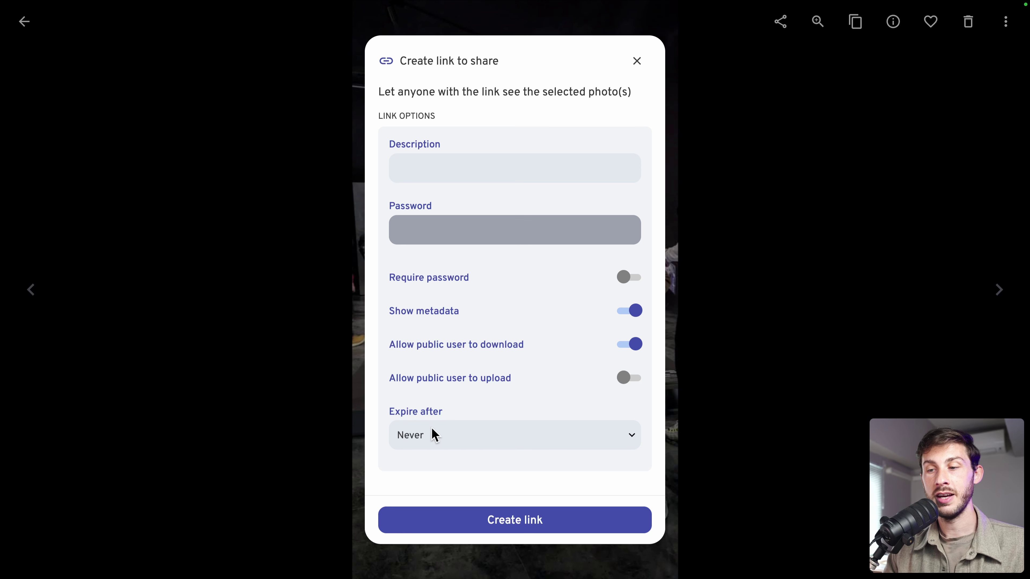
click(433, 435)
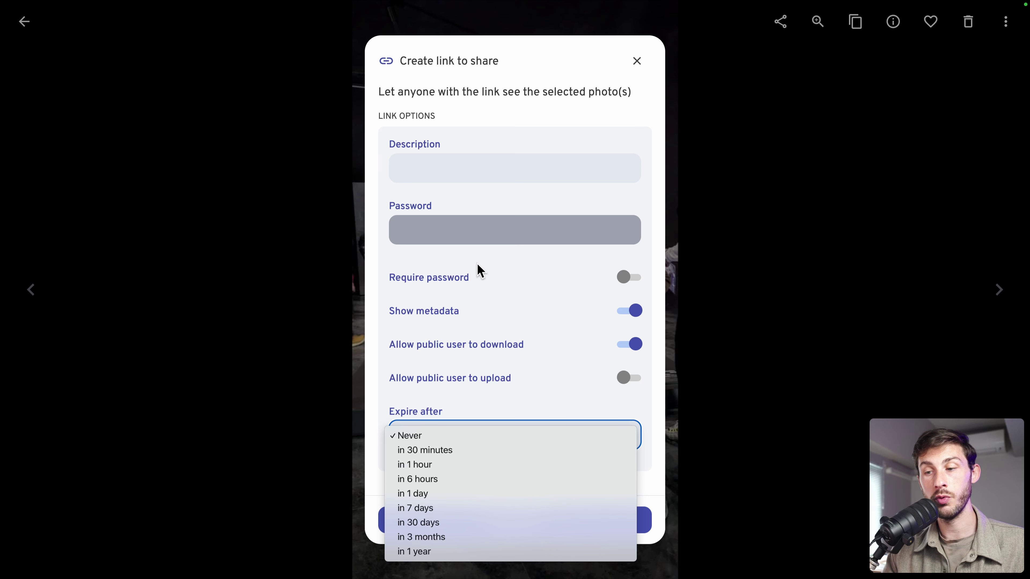
click(502, 417)
click(463, 431)
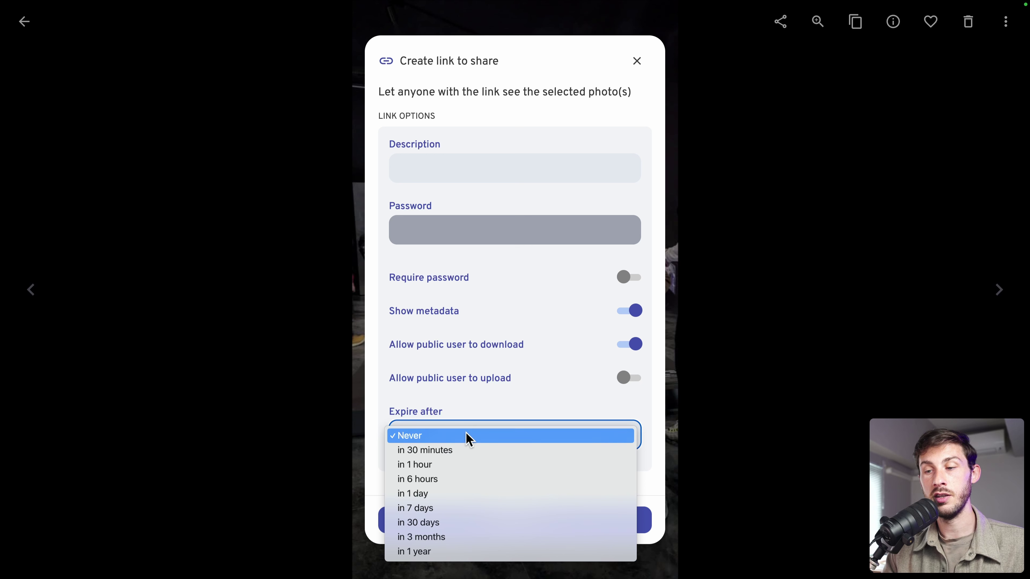
click(458, 415)
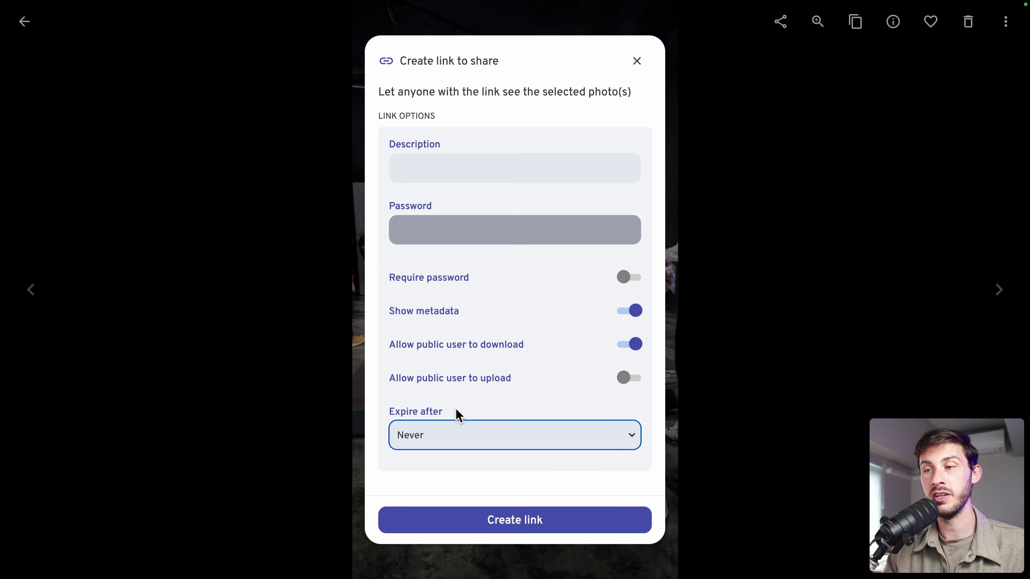
click(638, 62)
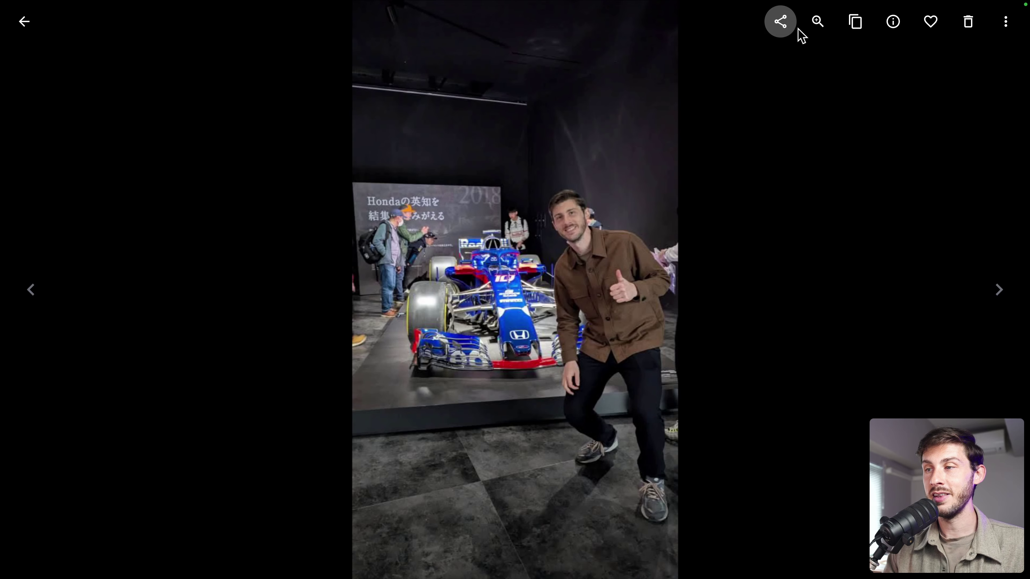
Step: Zoom the race car photo in and back out, and copy the image to the clipboard
click(818, 24)
click(818, 25)
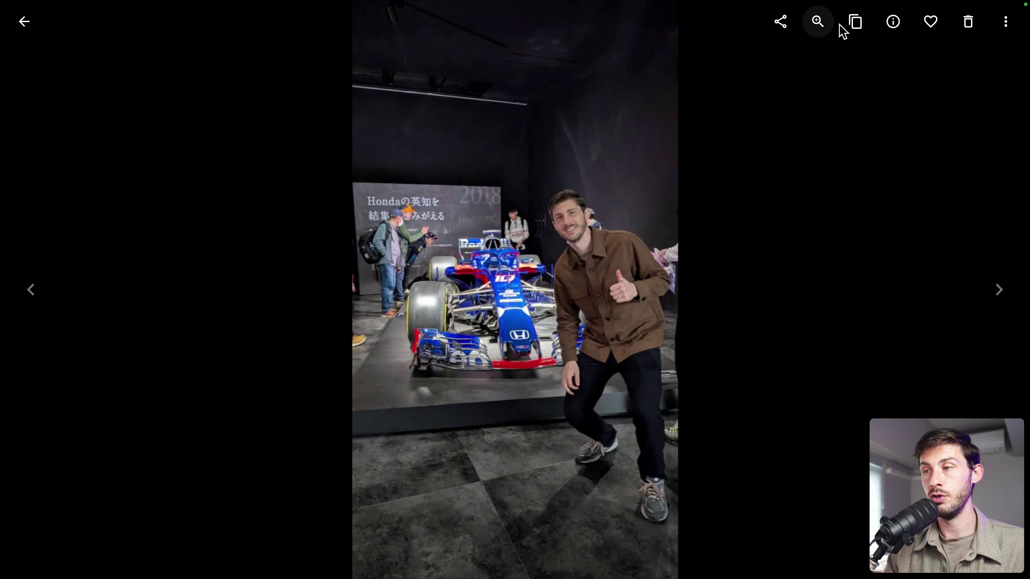
click(855, 26)
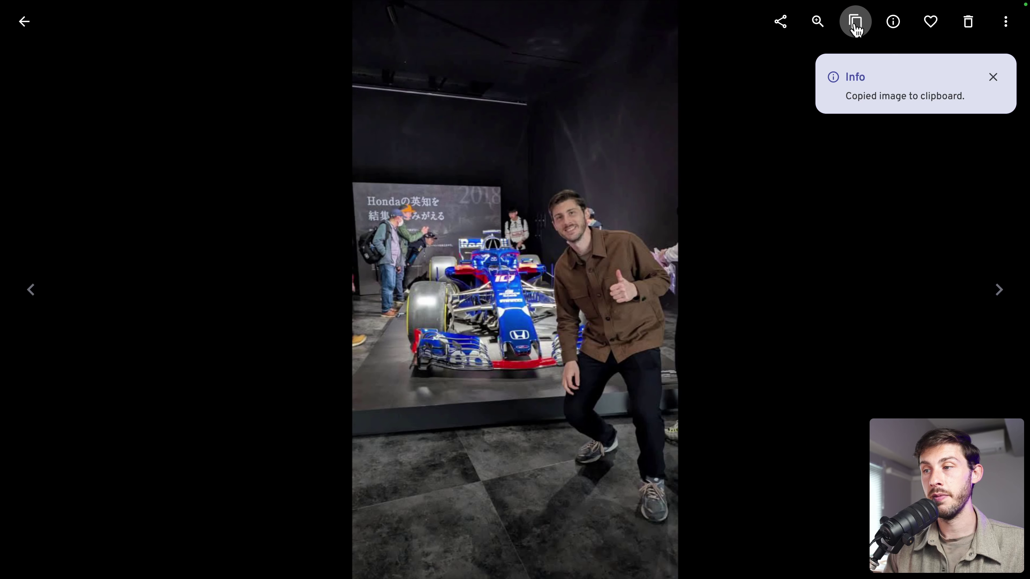
Step: Show the photo's information and set its description to "F1 25 Suzuka"
click(893, 22)
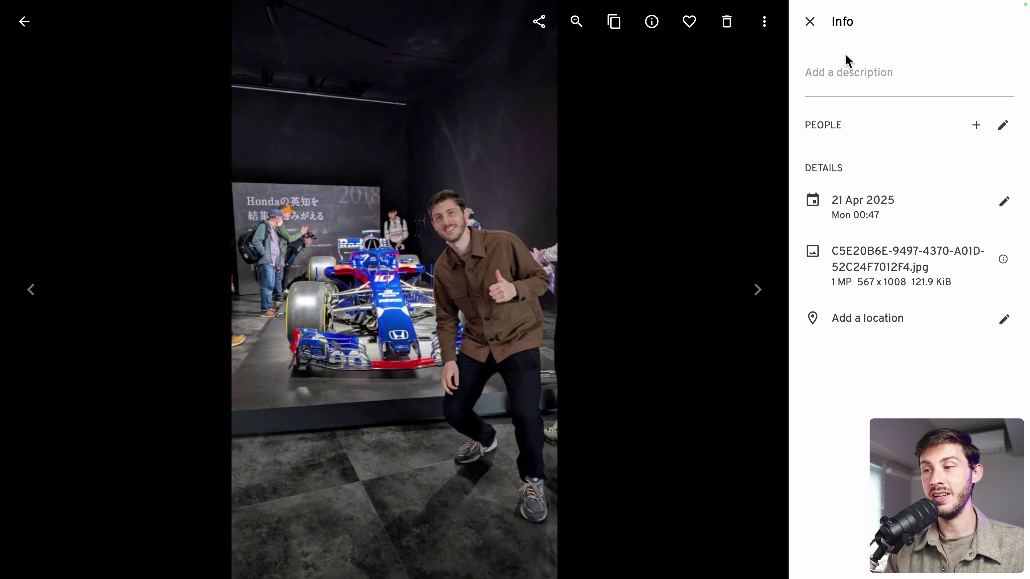
click(832, 77)
text(F1 25 Suzuka)
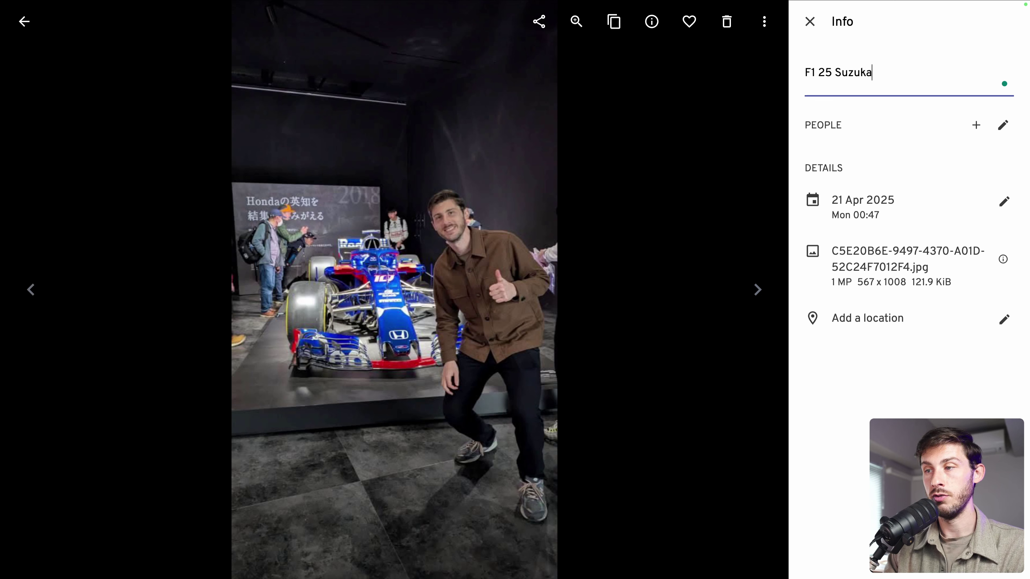
Step: Try to tag the face of the man beside the race car with a person's name, and cancel the tagging
click(975, 128)
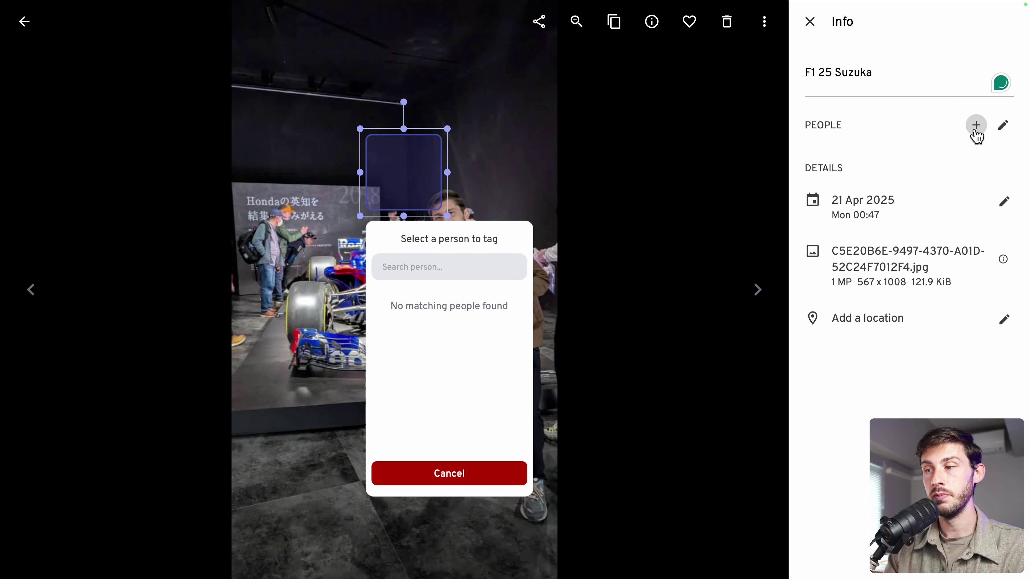
click(406, 265)
text(Wawa)
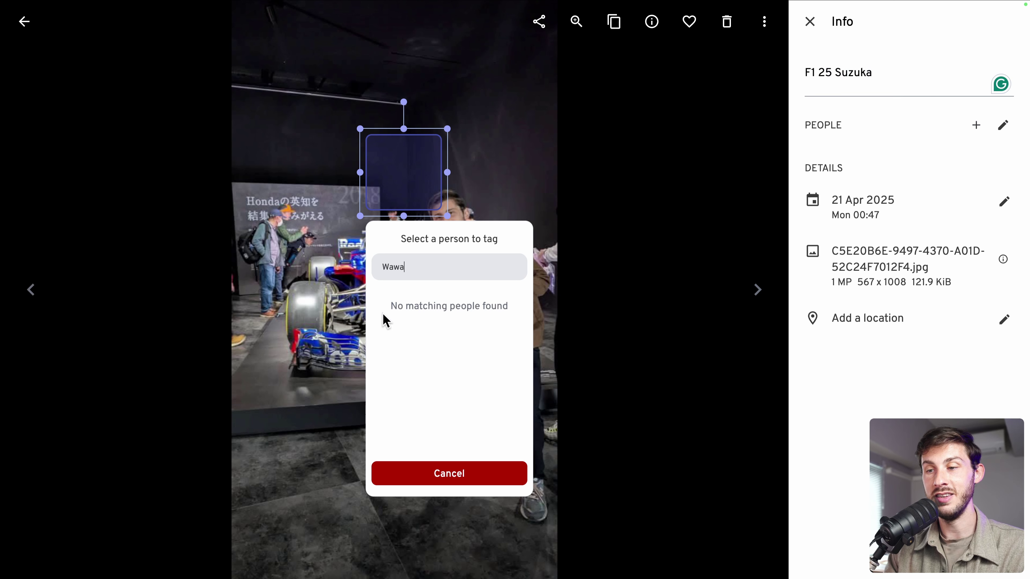
drag(405, 164, 454, 216)
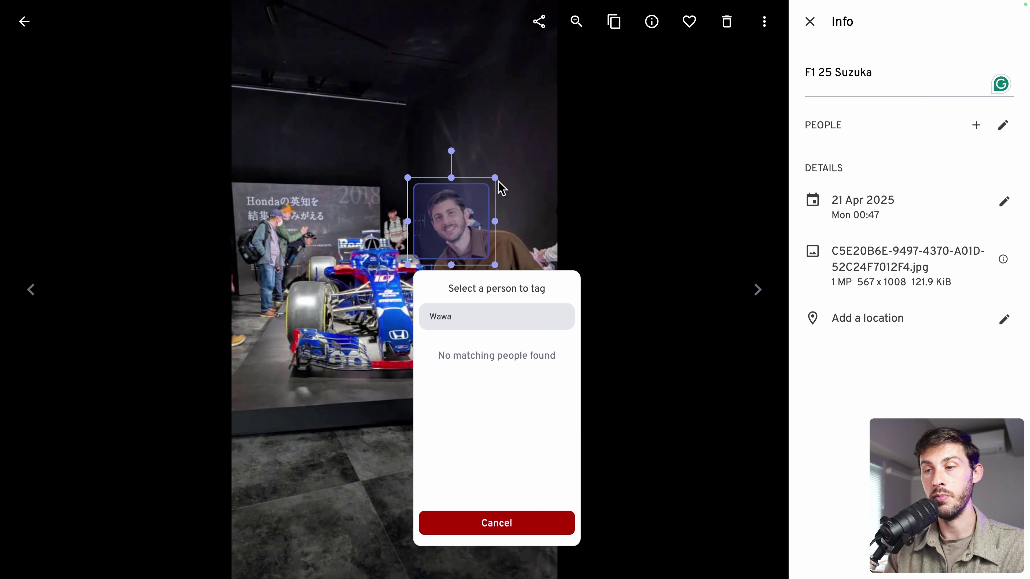
click(467, 528)
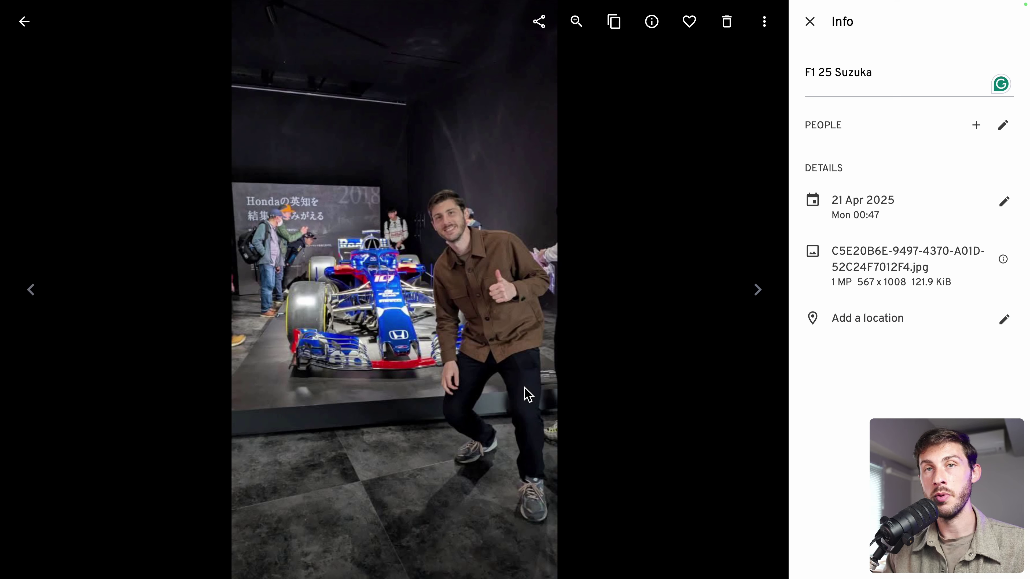
Step: Close the photo's information, examine the additional actions available for the photo and return to the timeline
click(809, 21)
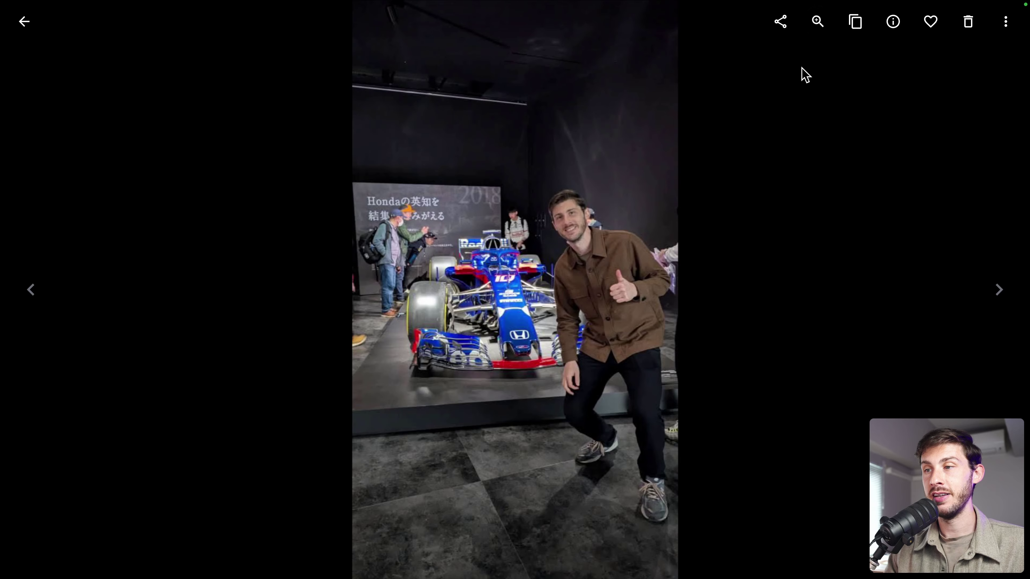
click(1004, 22)
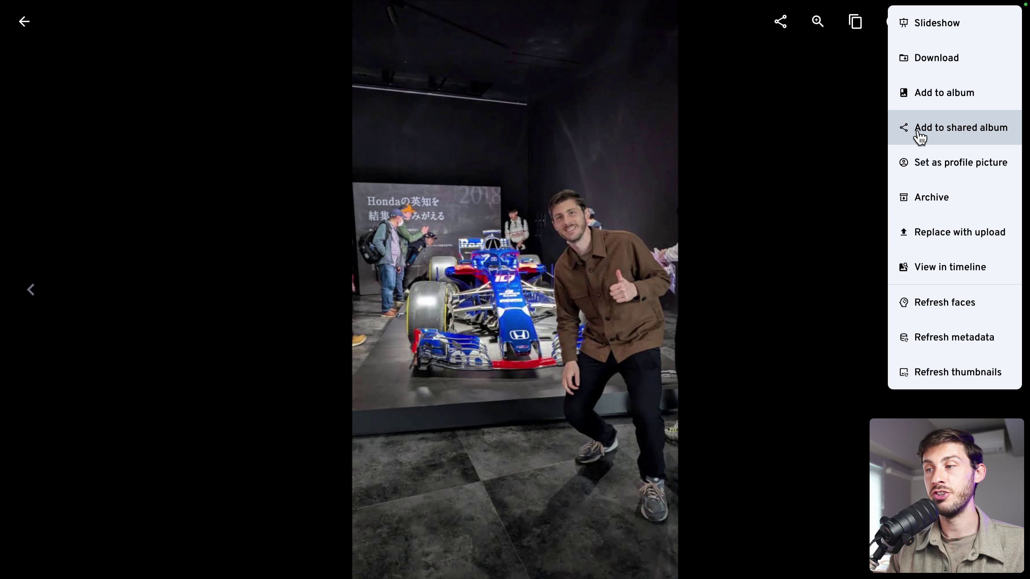
click(632, 134)
click(24, 21)
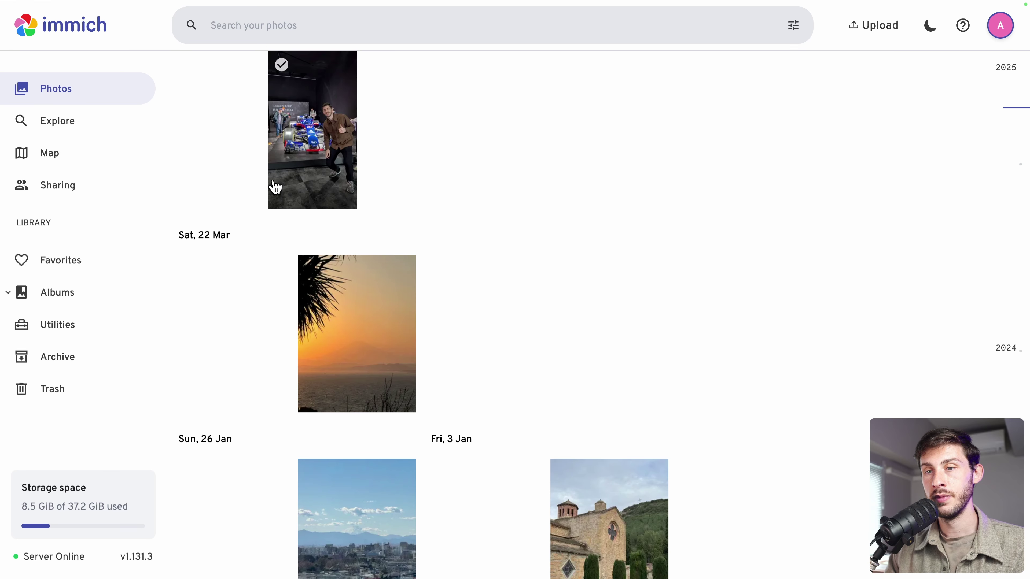
Step: Visit the Explore page and upload all four JPG portraits from the "me" folder to Immich
click(69, 130)
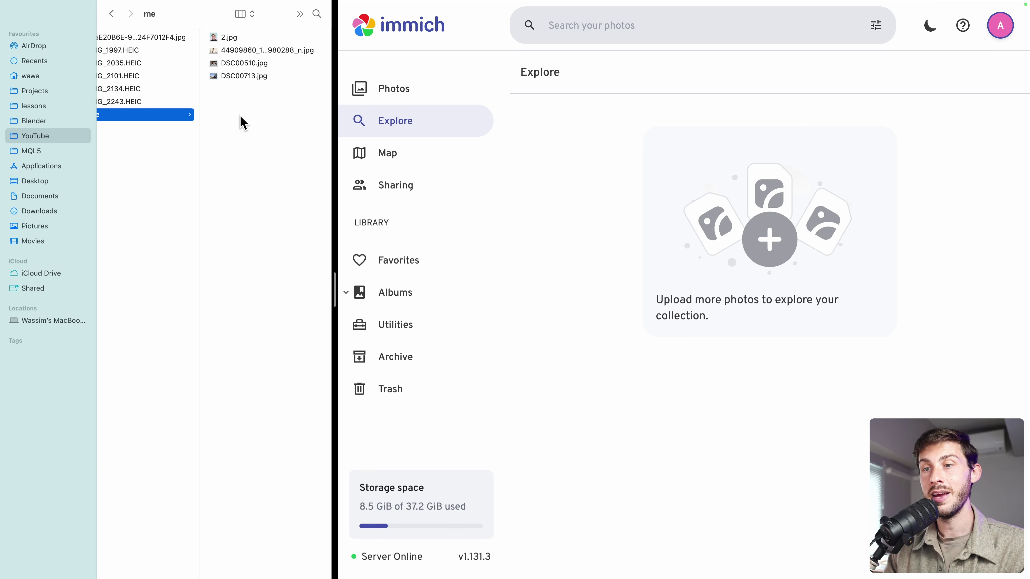
drag(248, 138, 248, 48)
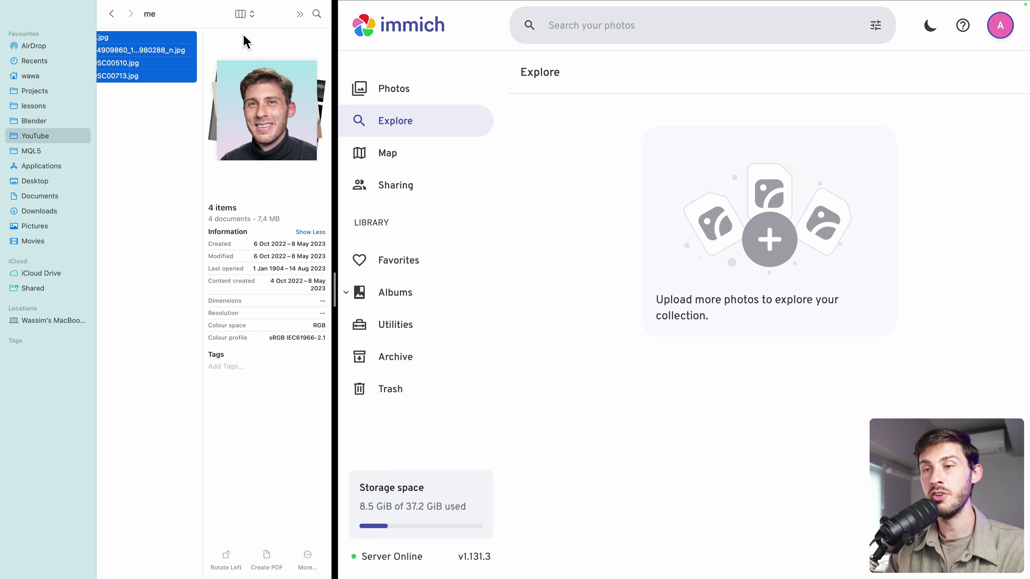
drag(141, 60, 722, 228)
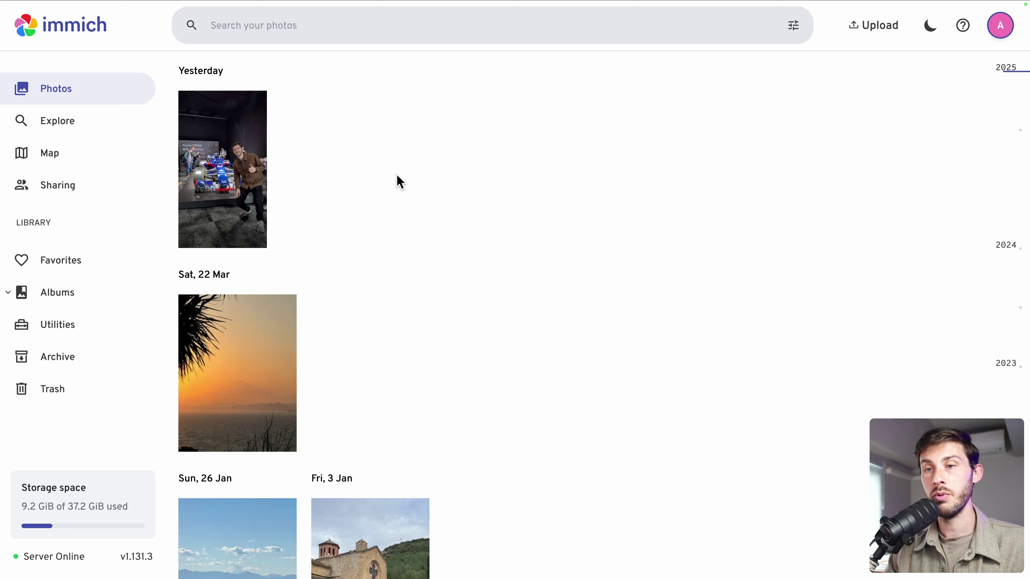
Step: Look through the timeline for the uploaded portraits and view the photos grouped under the detected person in Explore
scroll(398, 180, down, 10)
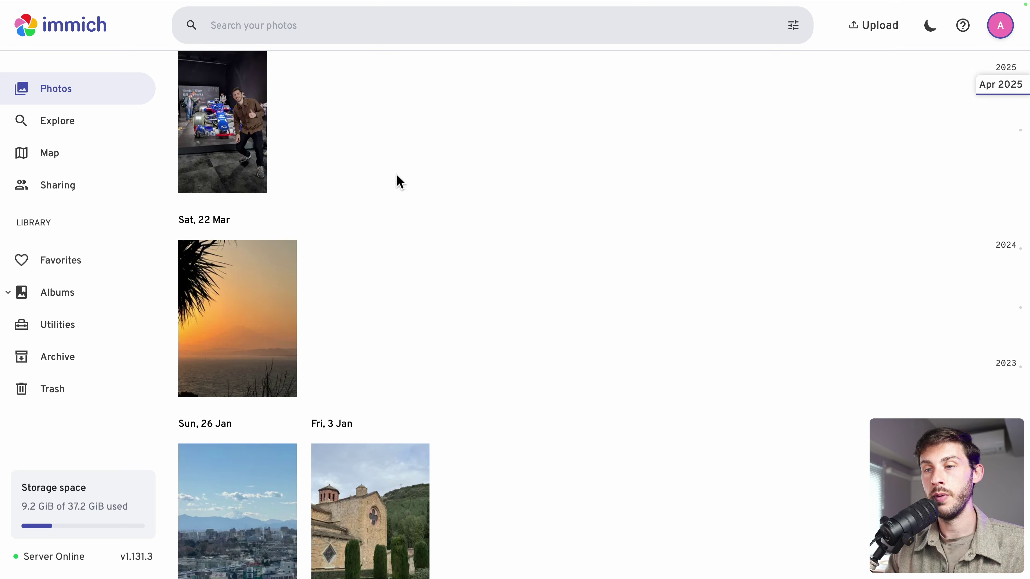
scroll(398, 181, down, 10)
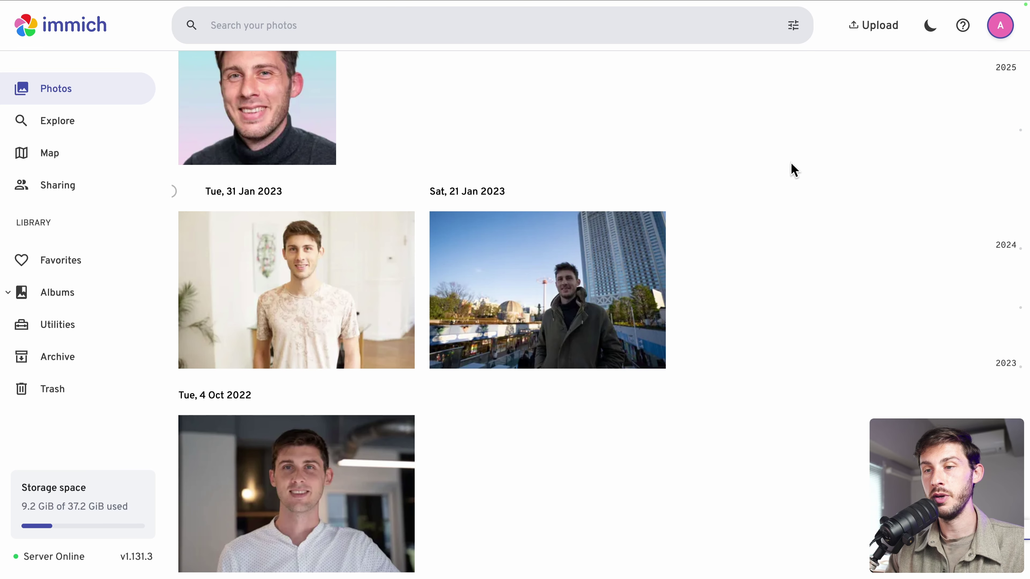
scroll(620, 138, up, 15)
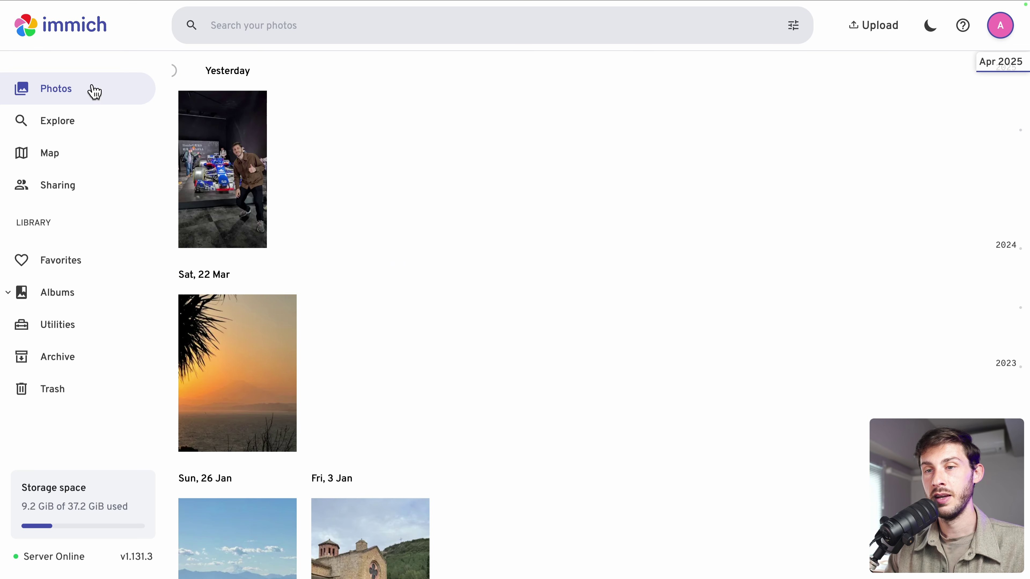
click(37, 122)
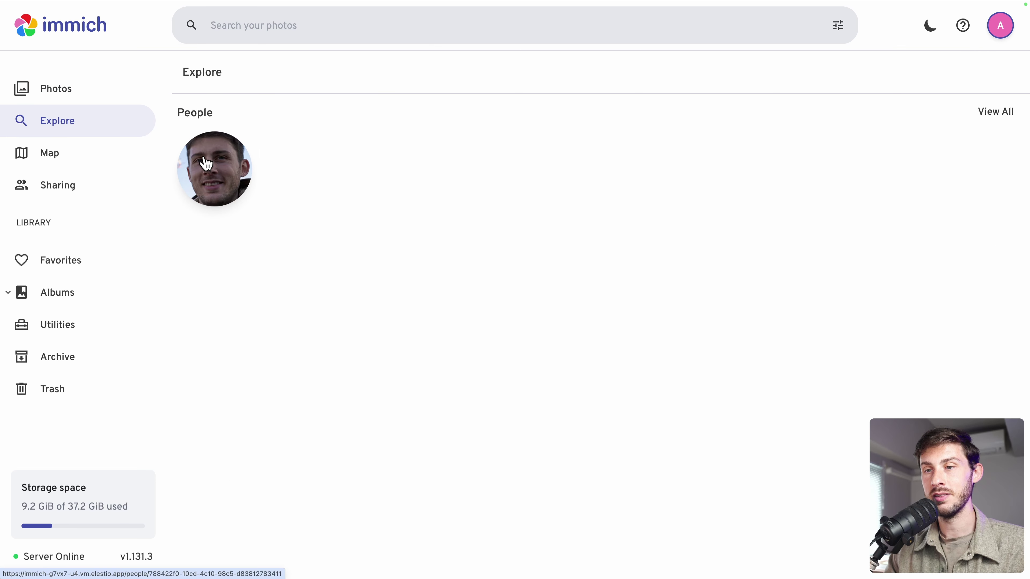
click(218, 190)
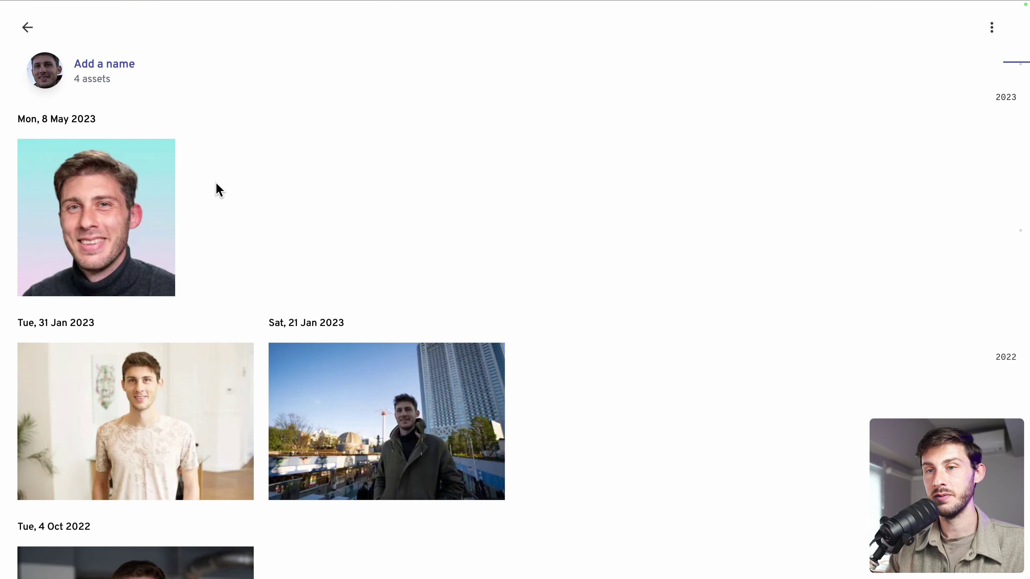